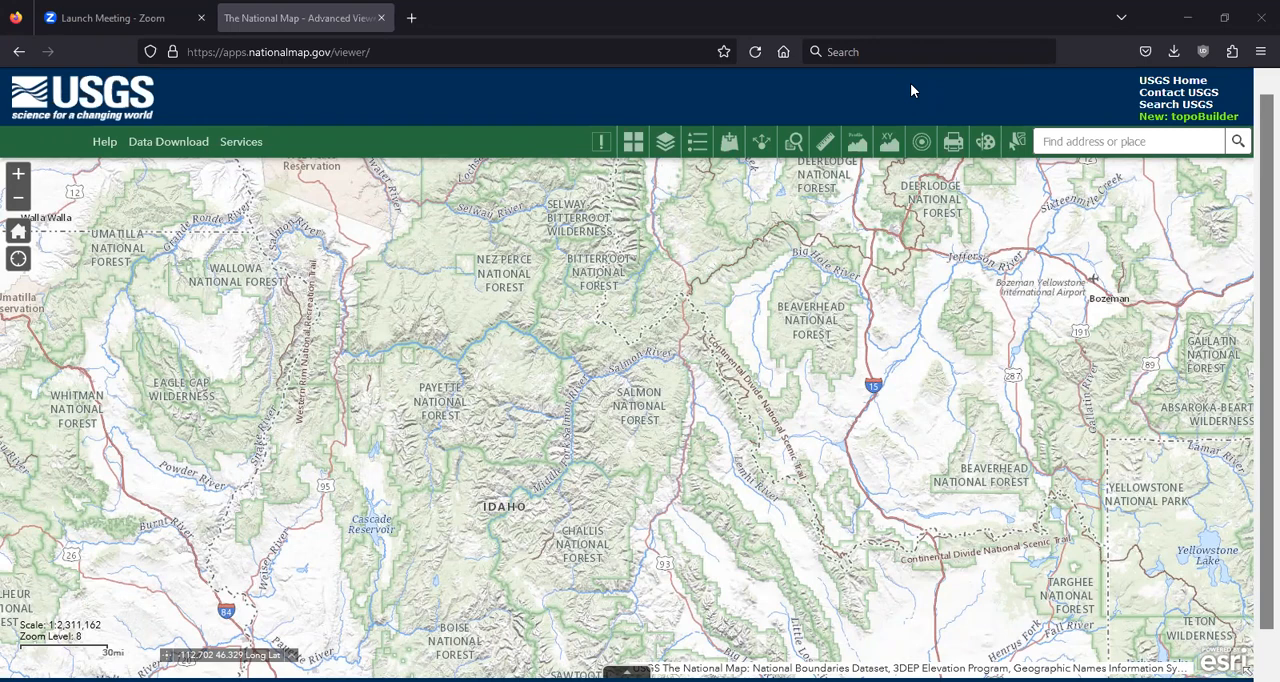
Look over the map of the United States and find the Yellowstone National Park area in northwestern Wyoming
scroll(771, 300, "down", 2)
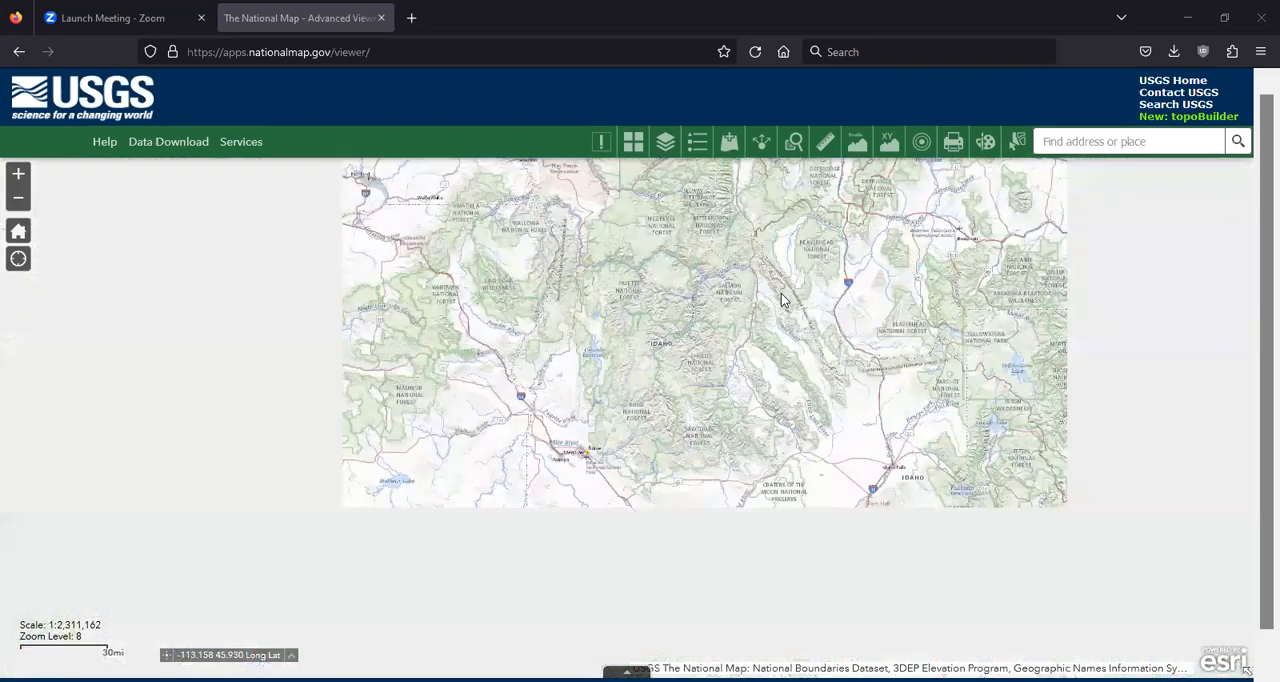
scroll(780, 295, "down", 3)
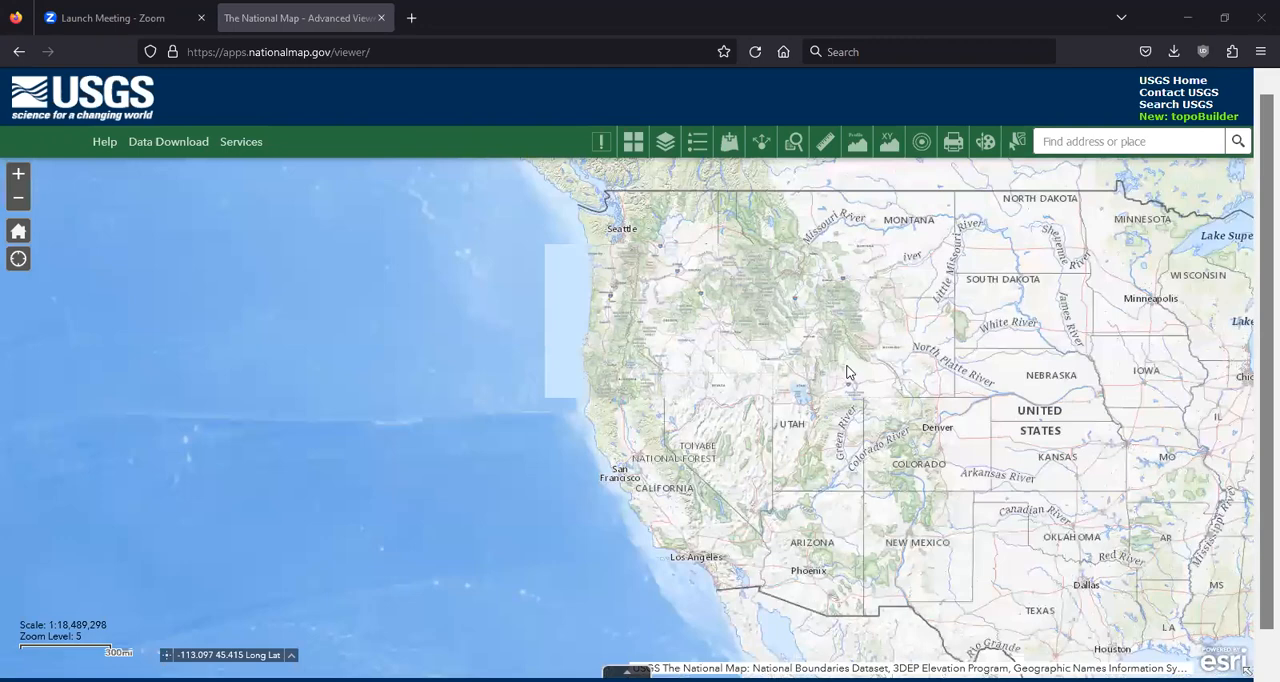
scroll(846, 372, "down", 1)
scroll(514, 396, "up", 1)
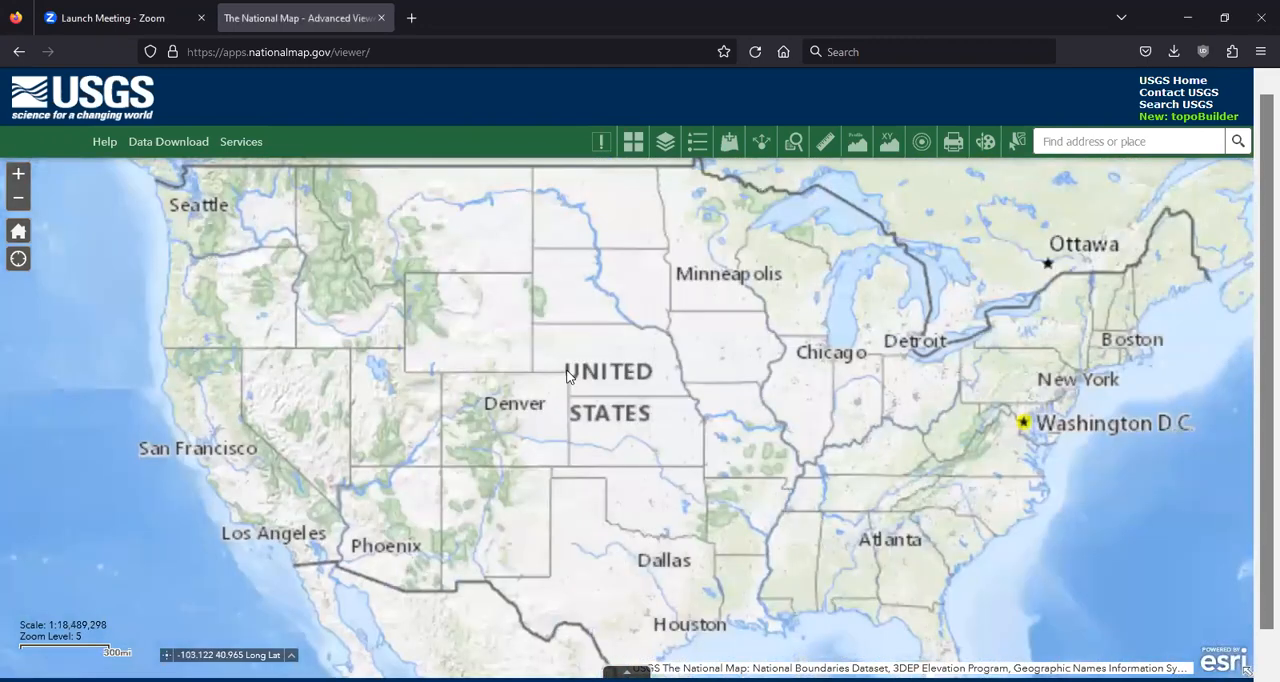
scroll(567, 375, "down", 1)
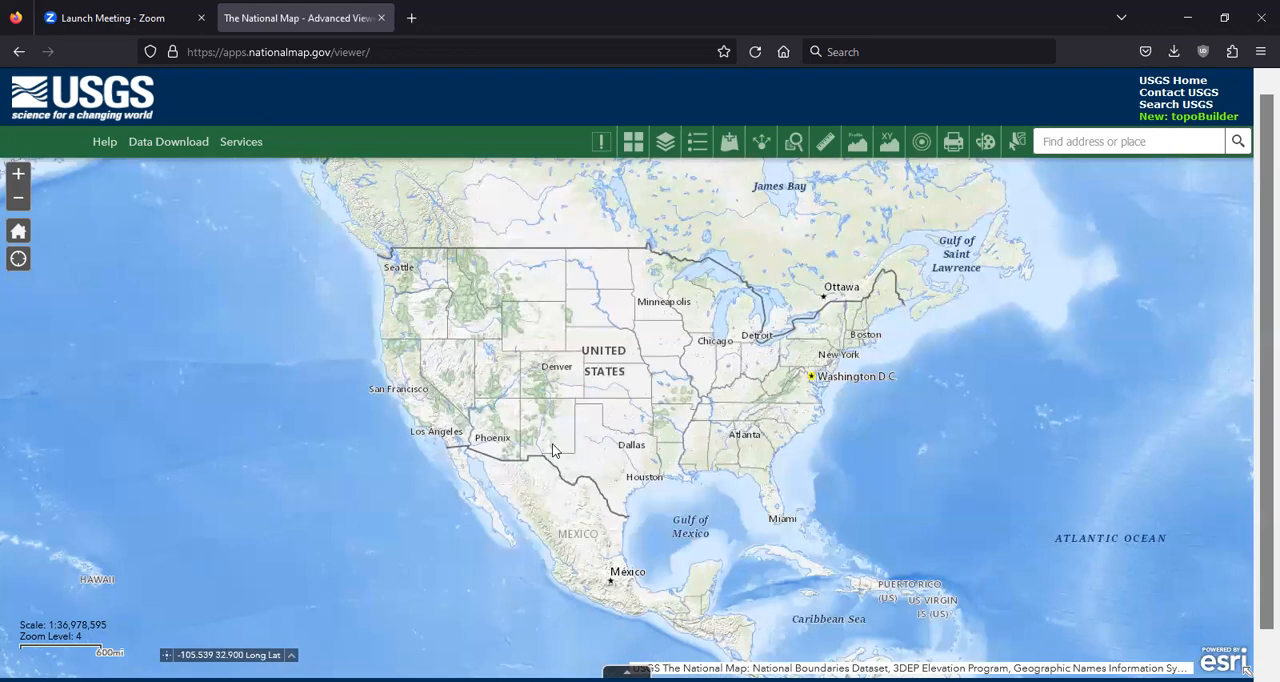
scroll(472, 288, "up", 1)
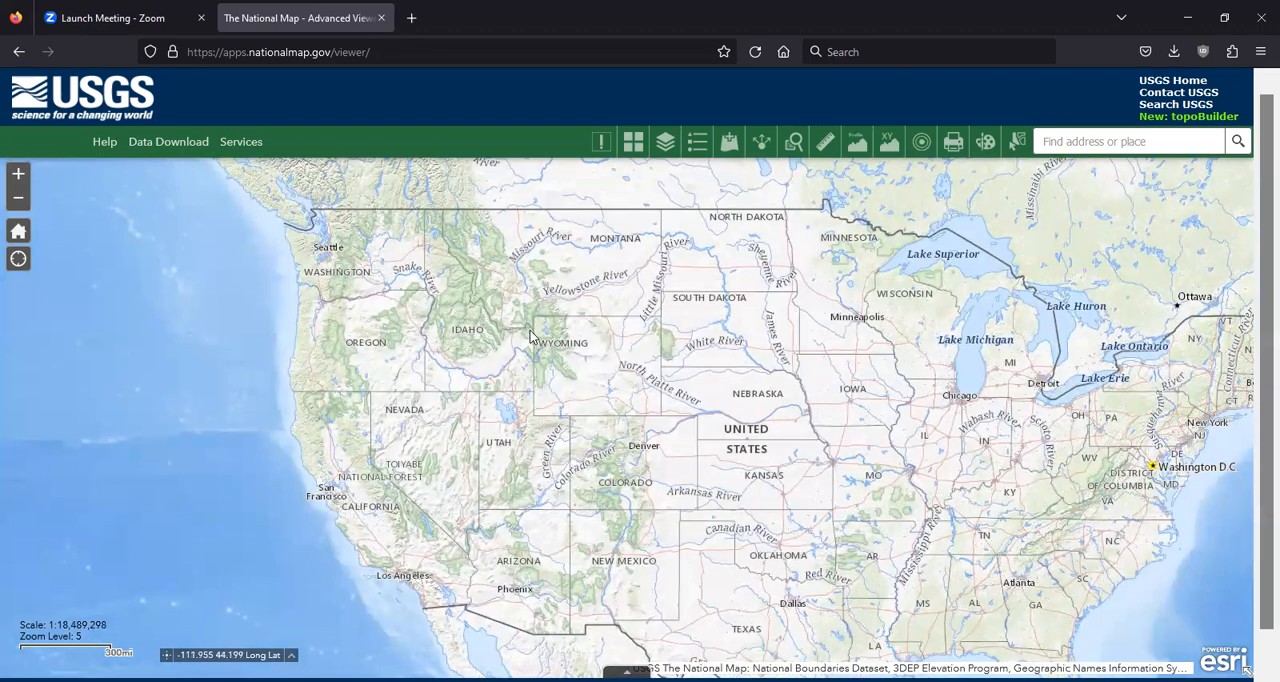
scroll(552, 338, "up", 1)
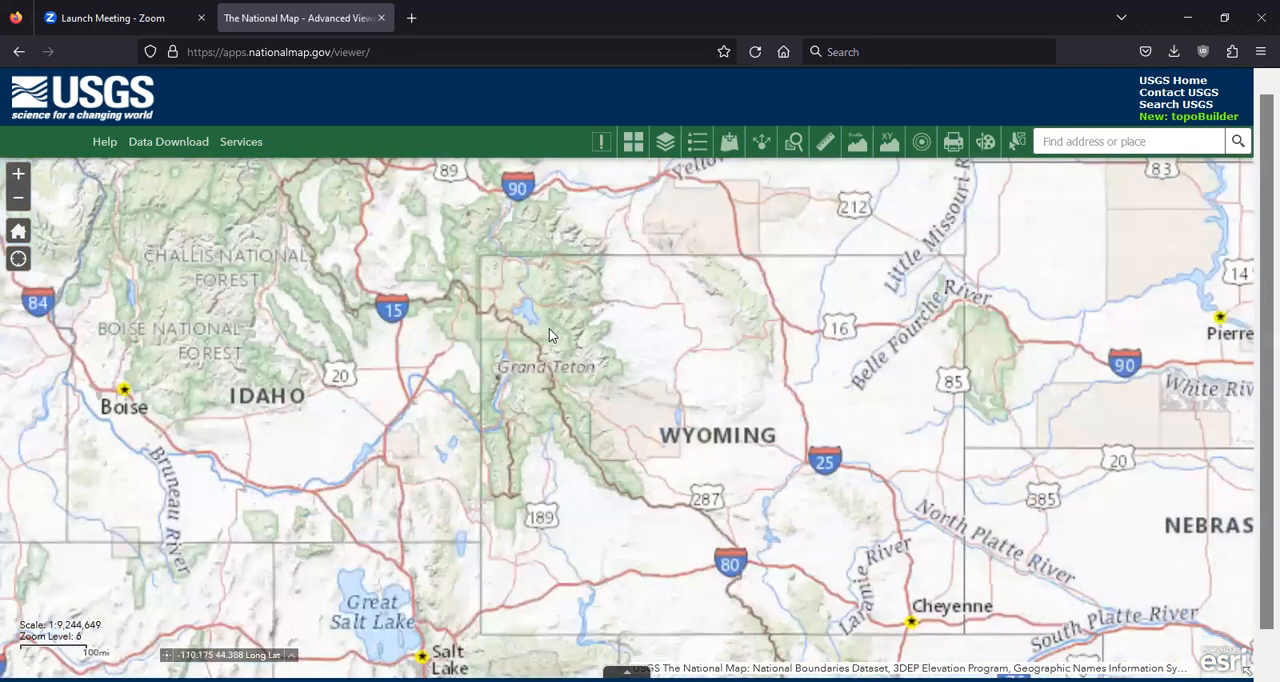
scroll(549, 333, "up", 2)
left_click_drag(607, 320, 574, 414)
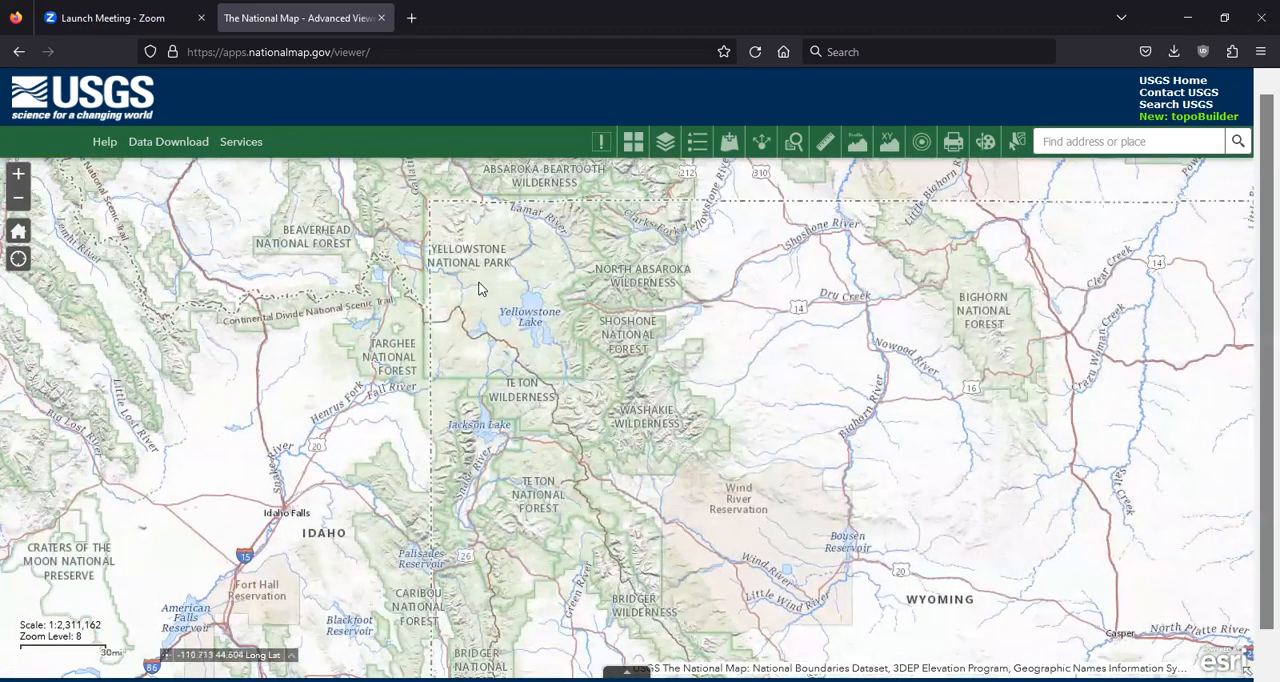
Open the National Map data download application and show the Yellowstone Lake area on its map
left_click(185, 145)
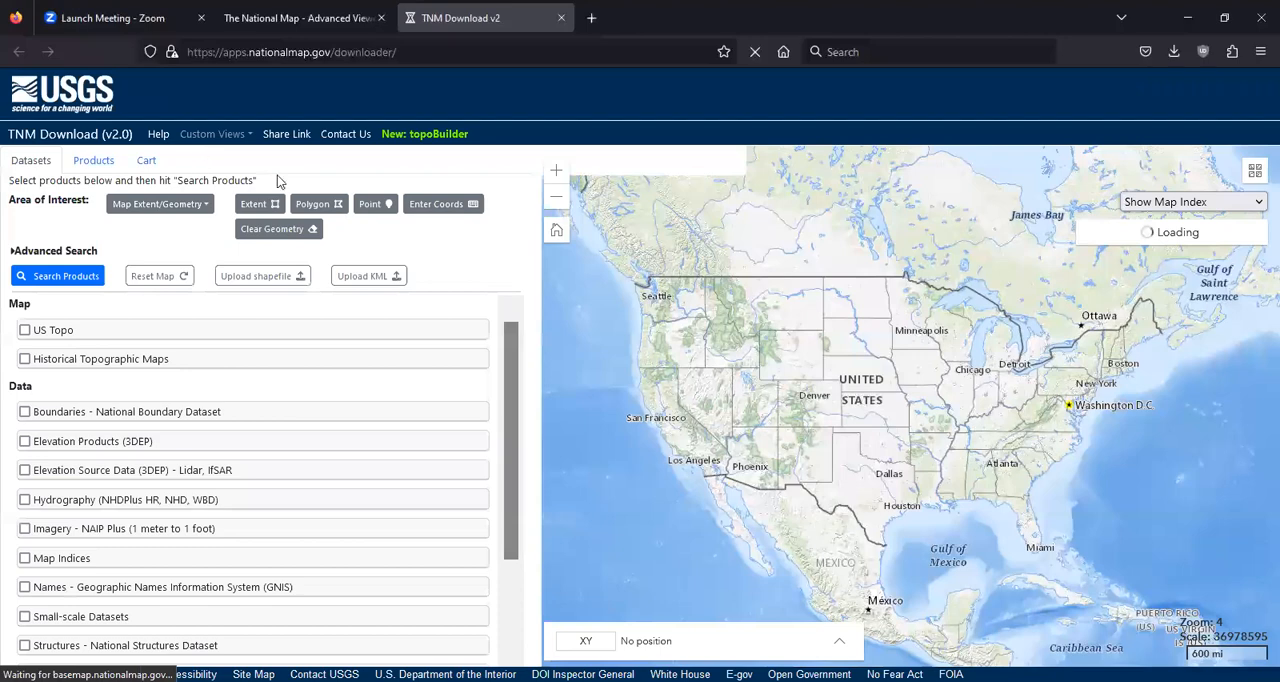
scroll(725, 330, "up", 1)
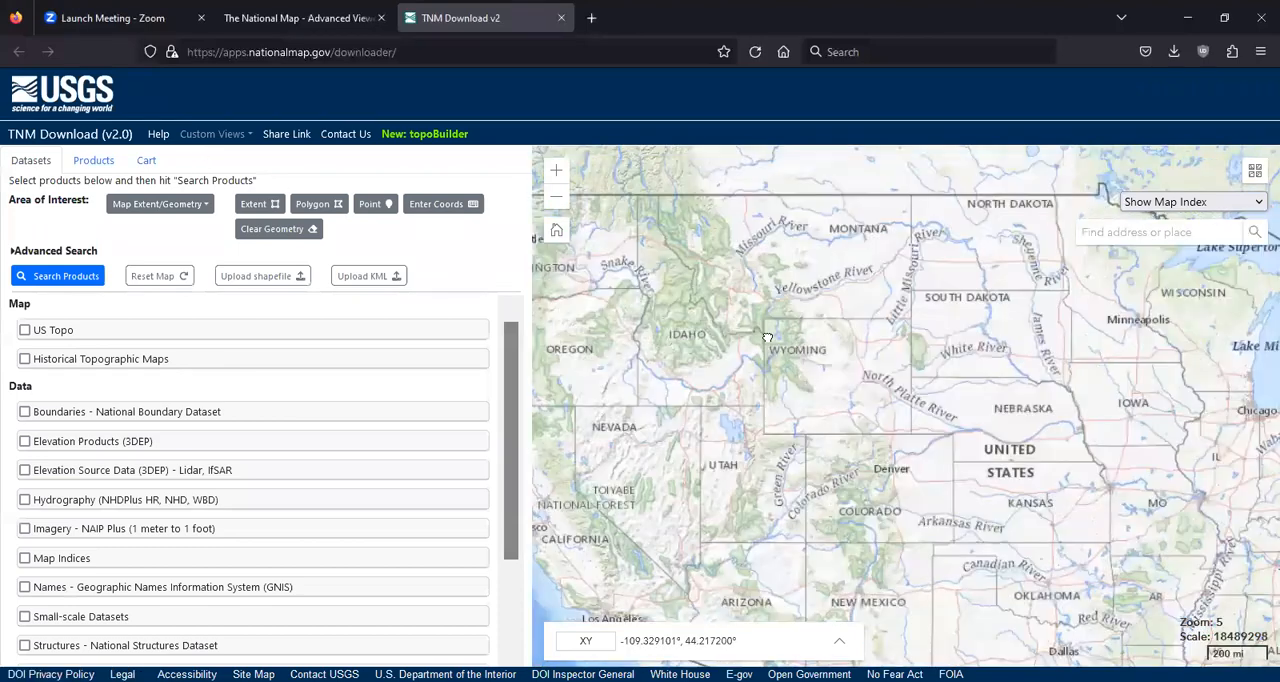
scroll(767, 337, "up", 1)
scroll(762, 336, "up", 1)
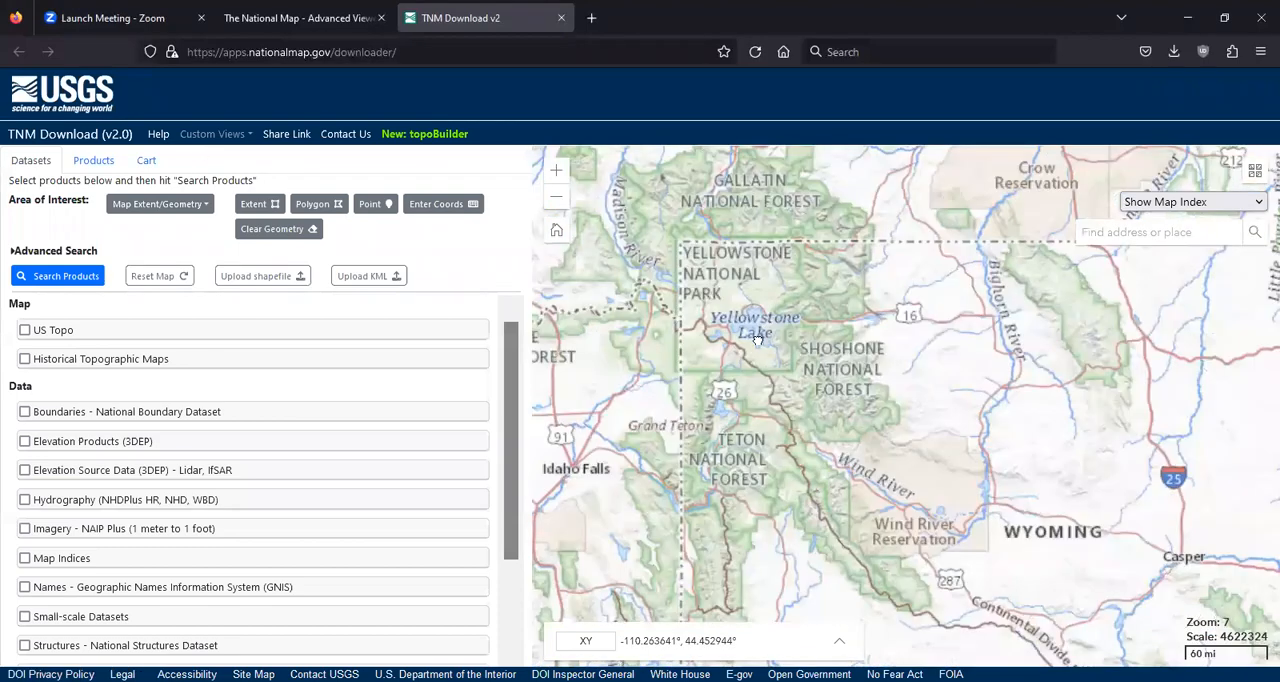
scroll(758, 340, "up", 1)
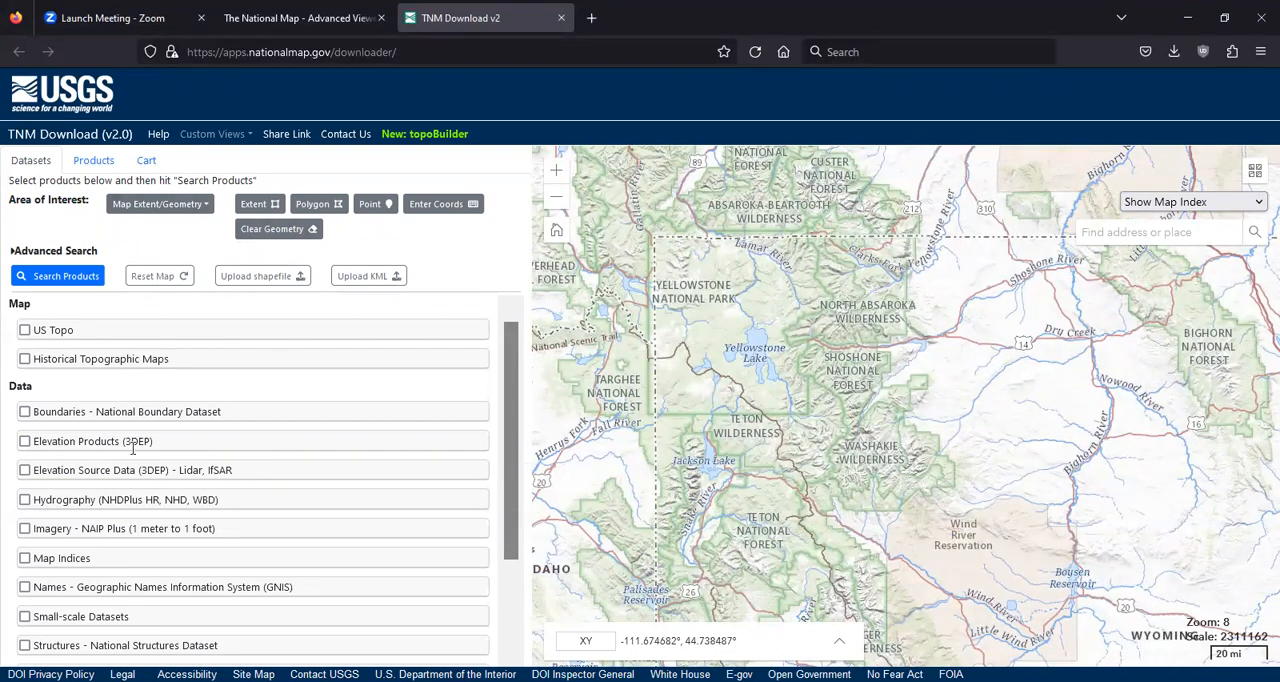
Draw a rectangular extent as area of interest from Yellowstone National Park southeast to the Wind River Reservation
left_click(265, 210)
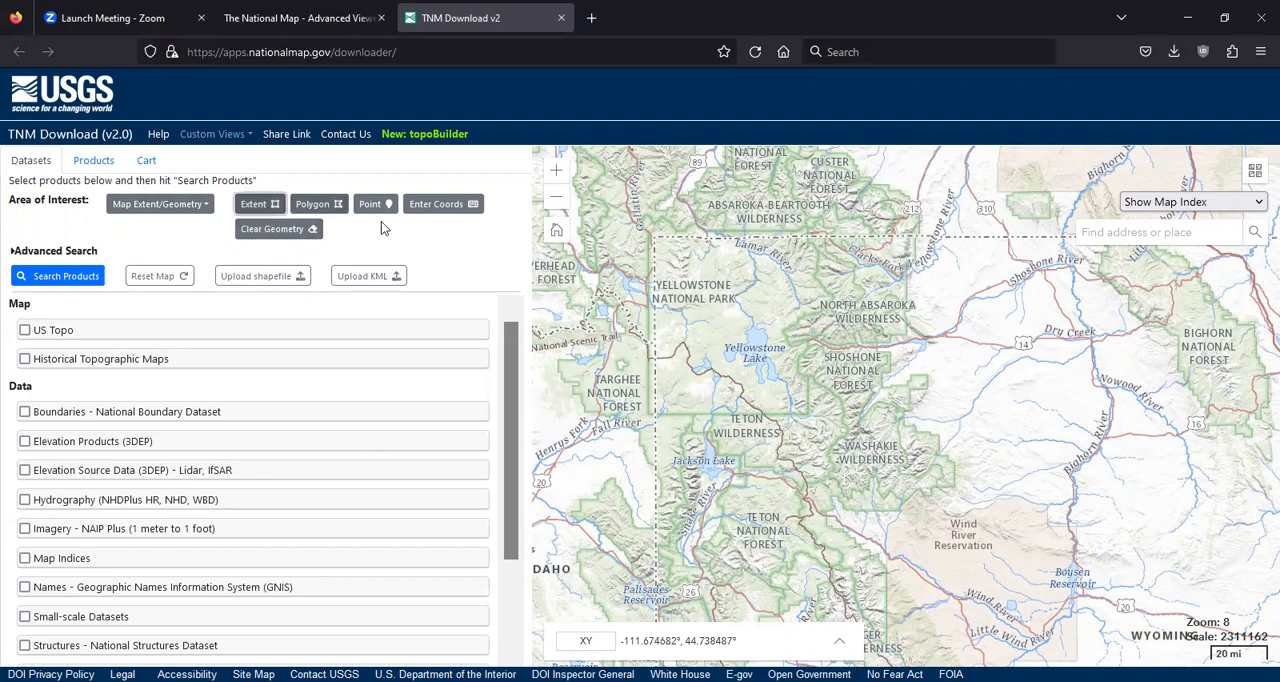
left_click_drag(699, 256, 1004, 541)
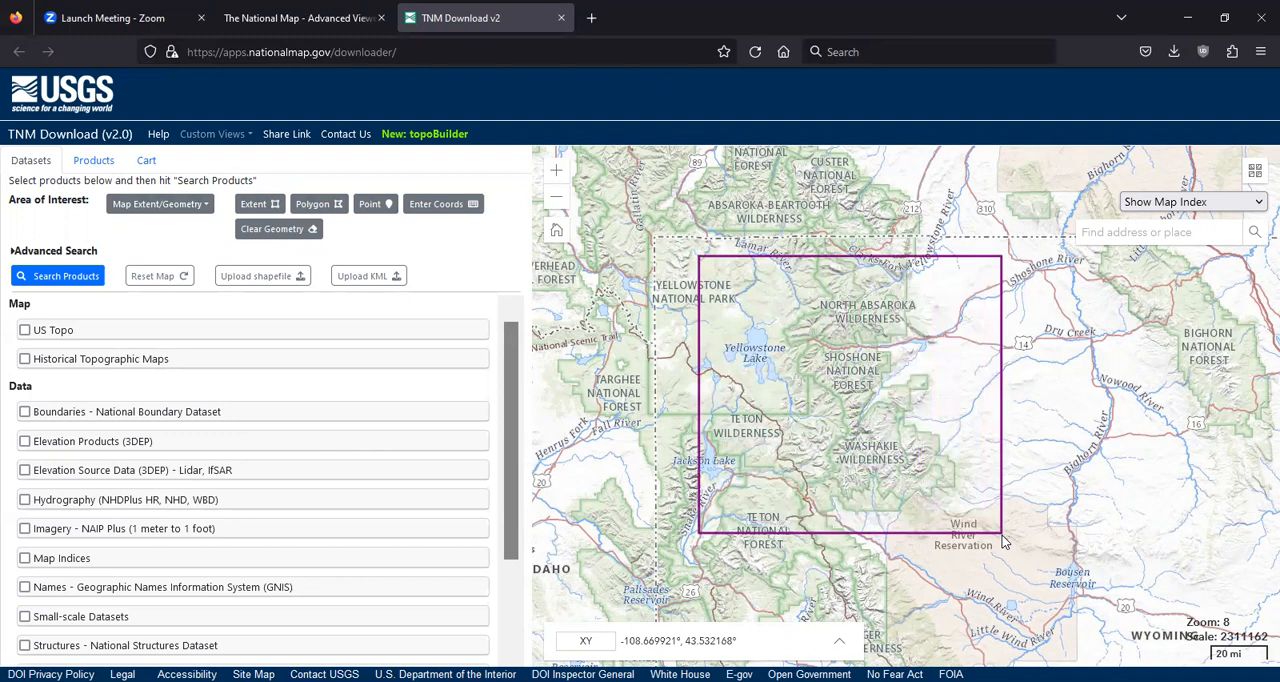
Draw a five-sided polygon as the area of interest around Yellowstone, the Absaroka range and the Teton Wilderness
left_click(326, 210)
left_click(690, 252)
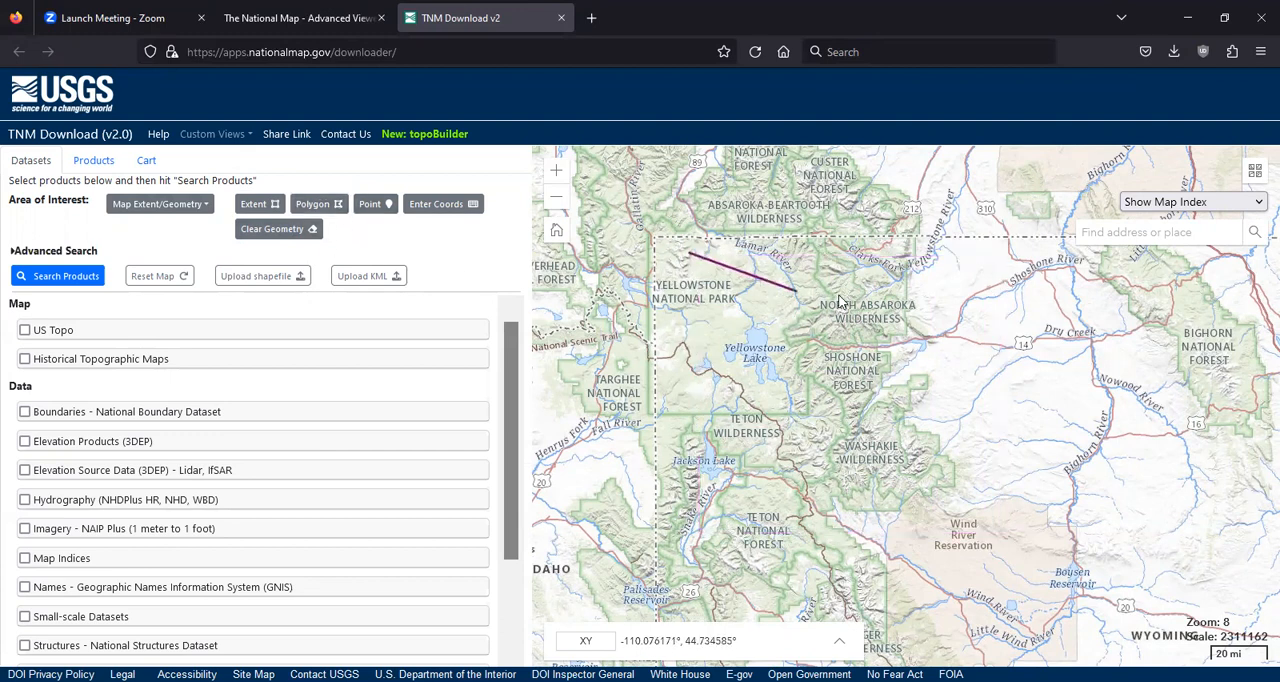
left_click(1010, 290)
left_click(918, 527)
double_click(640, 522)
double_click(584, 275)
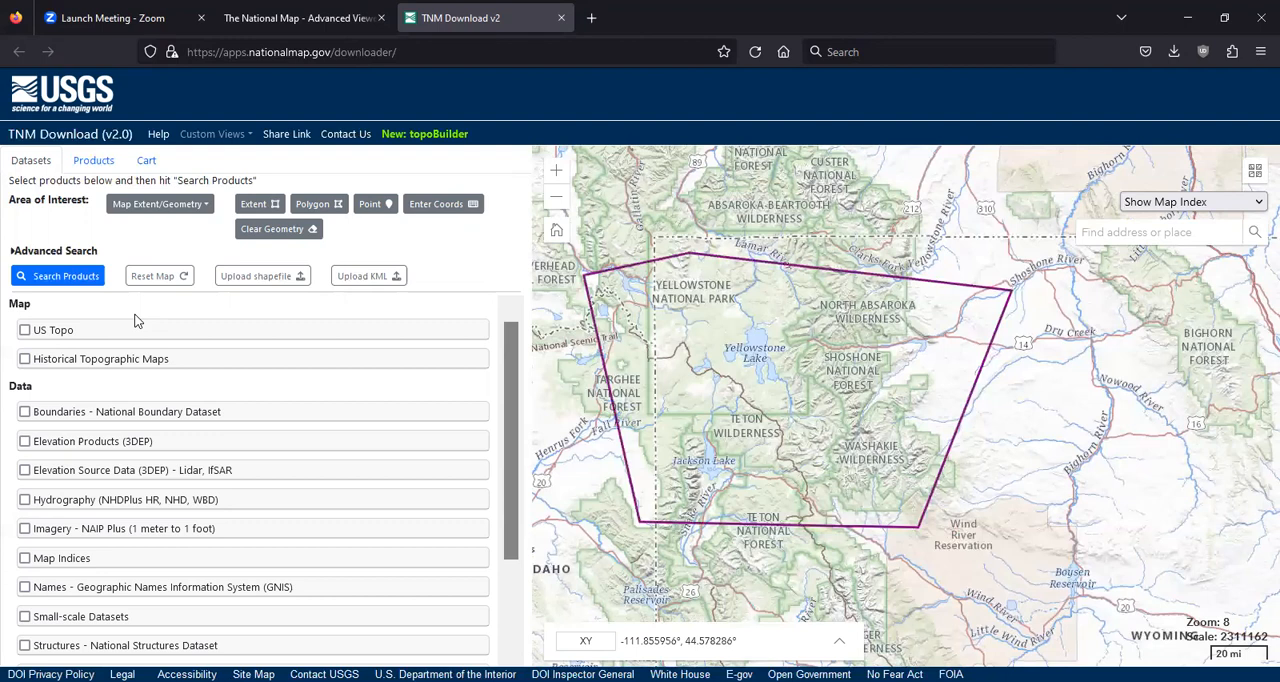
Select the Elevation Products (3DEP) dataset with the current 1/3 arc-second DEM and search for products in the polygon
left_click(25, 442)
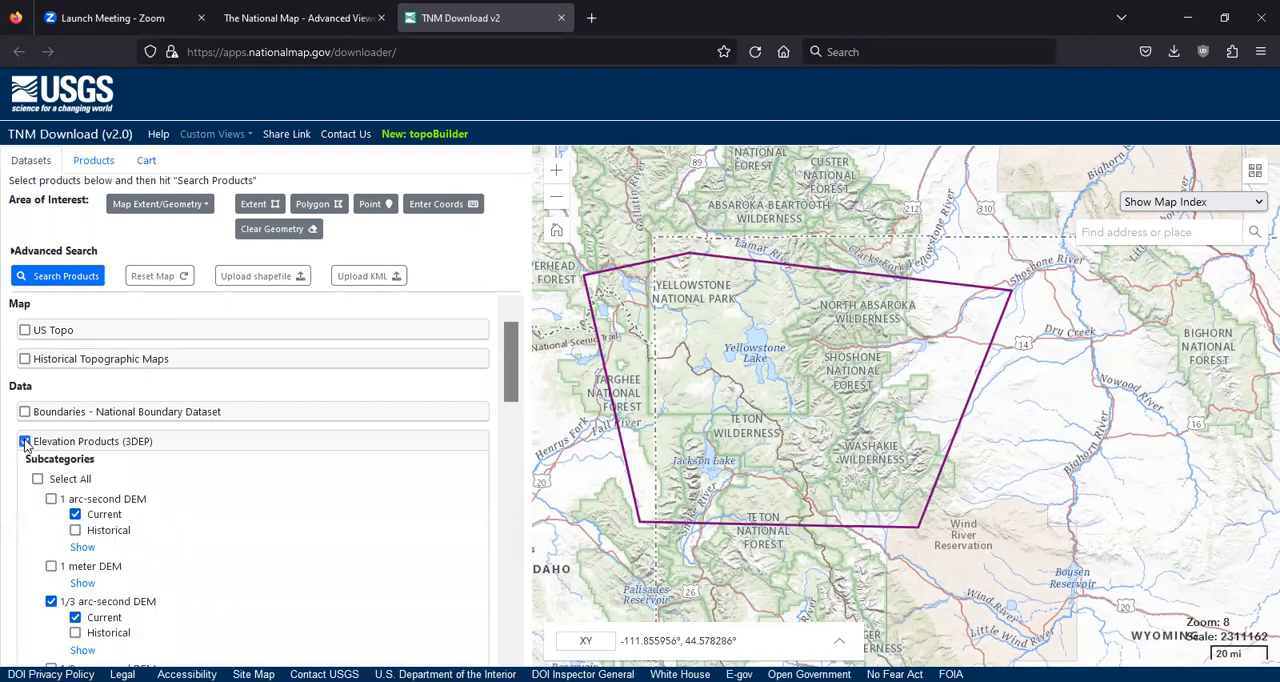
scroll(170, 465, "down", 3)
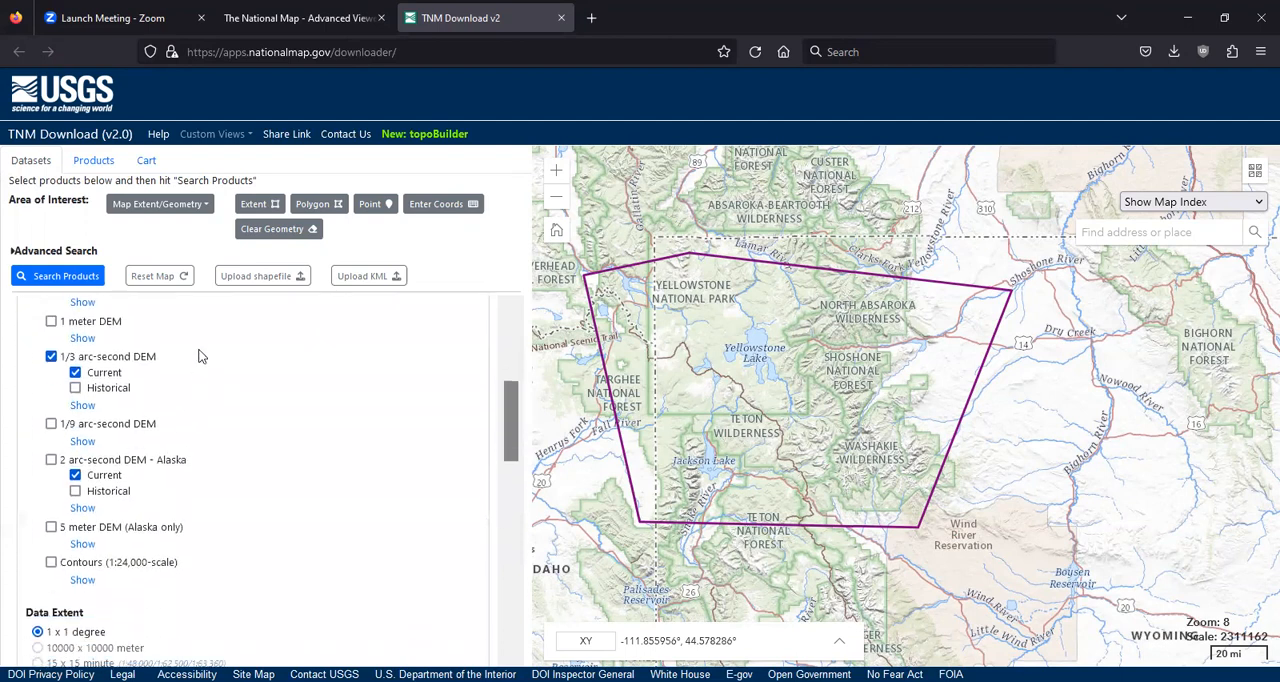
scroll(179, 372, "down", 3)
scroll(171, 385, "up", 1)
scroll(171, 385, "up", 2)
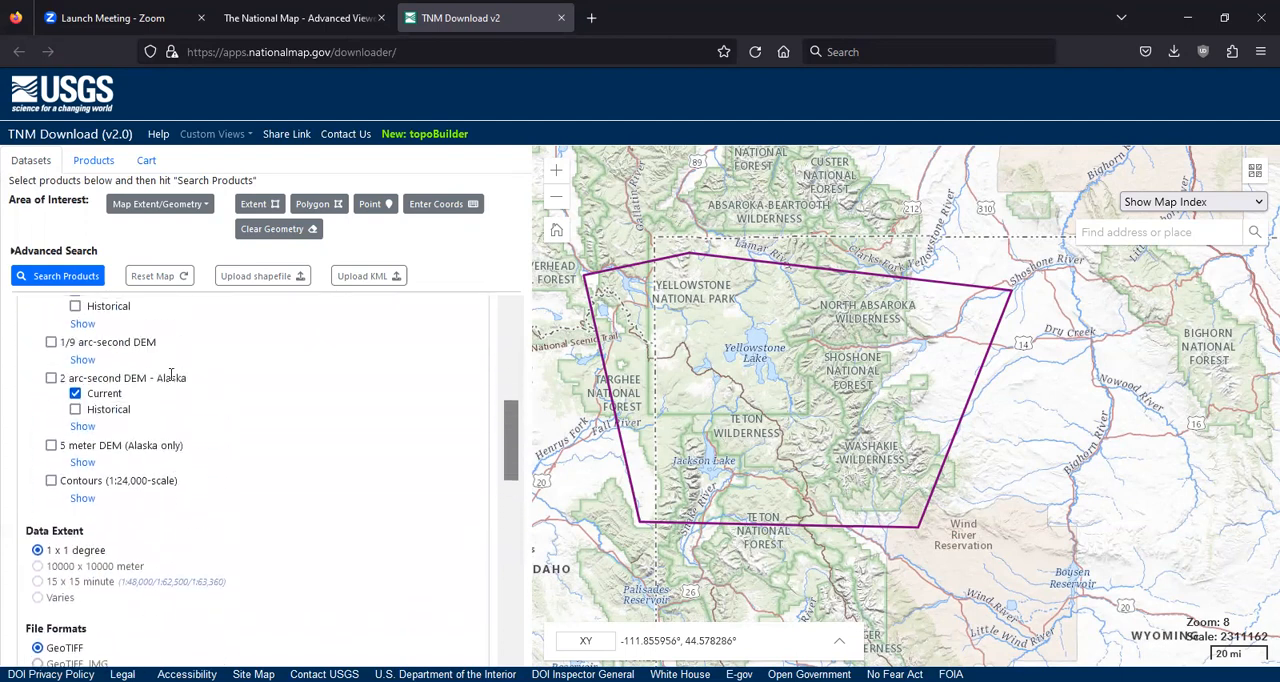
left_click(52, 278)
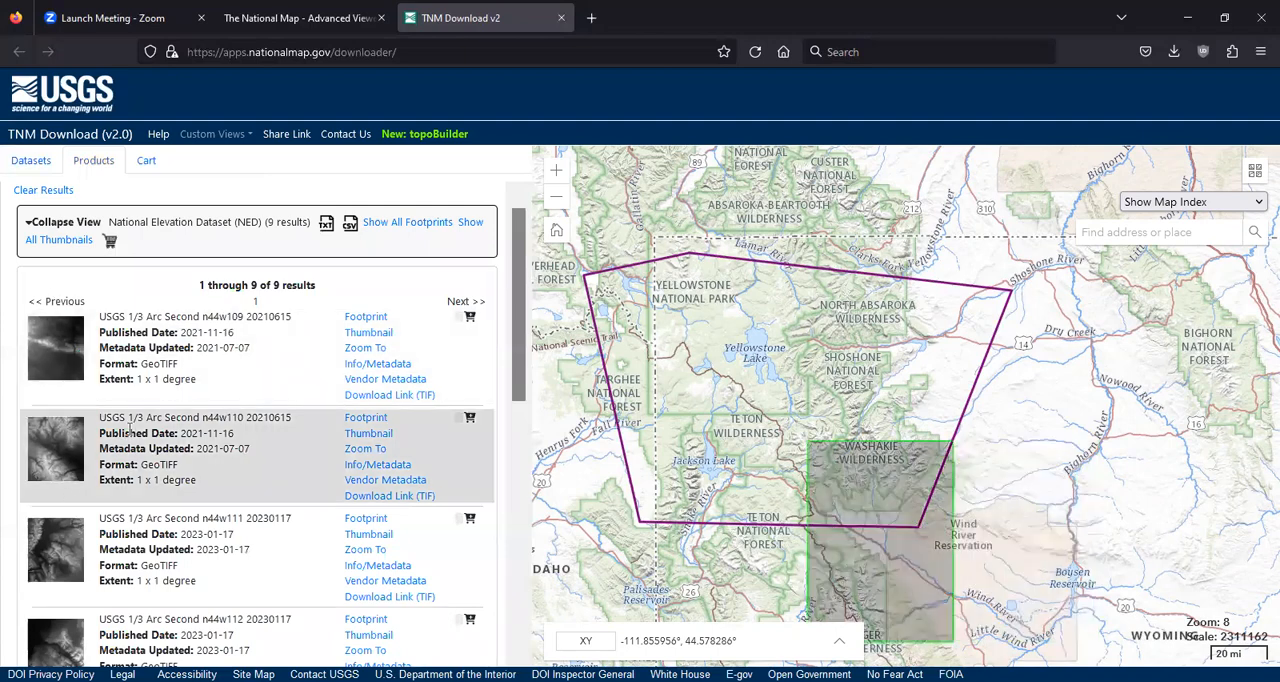
Examine the 1/3 arc-second DEM results and compare each tile's footprint with the polygon on the map
scroll(130, 430, "down", 2)
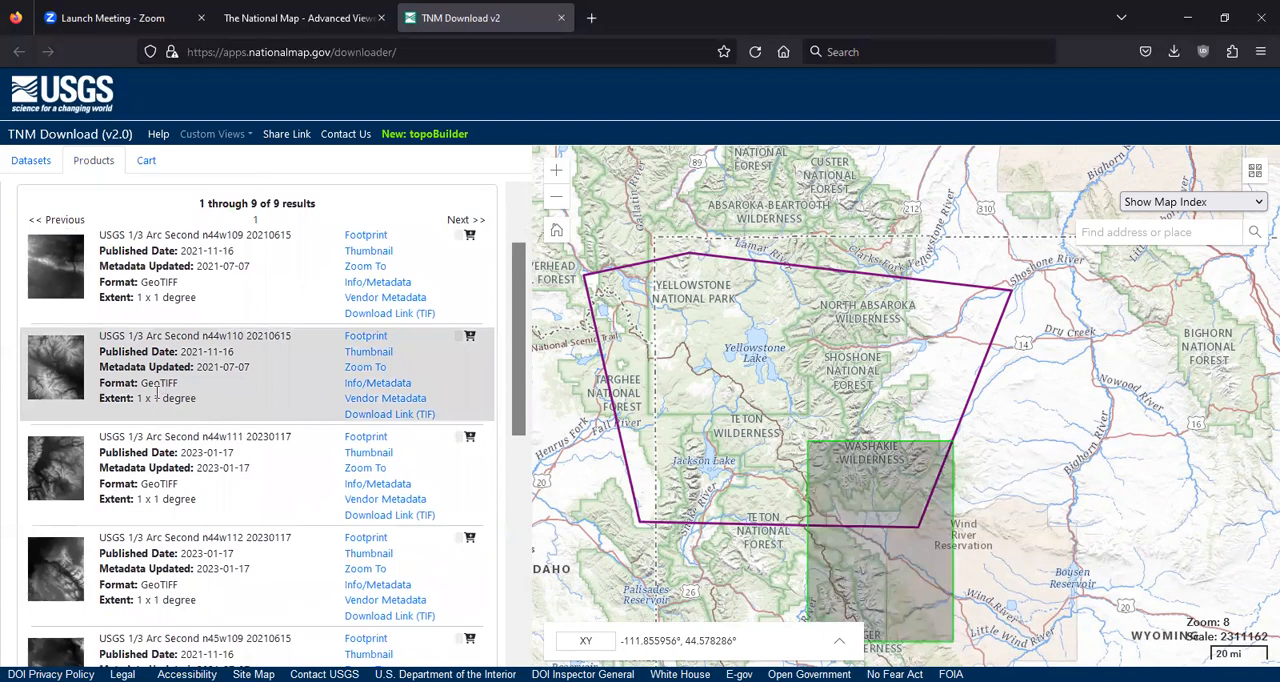
scroll(160, 385, "down", 4)
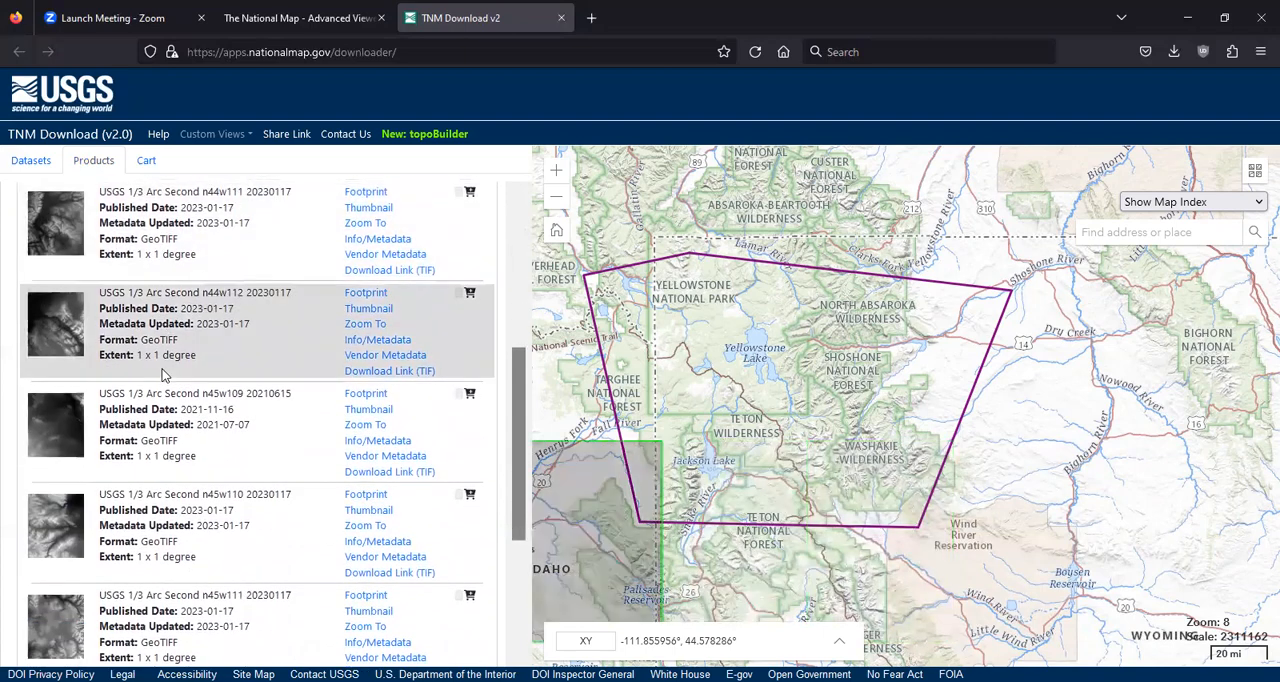
scroll(163, 368, "down", 1)
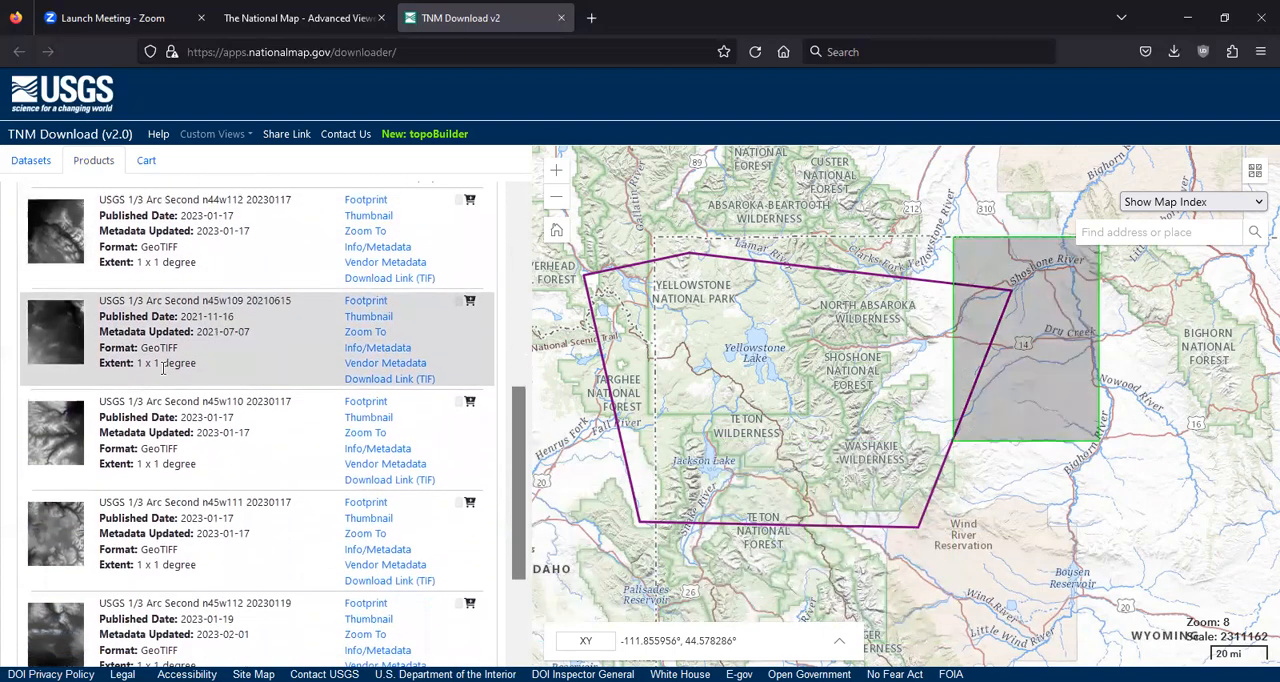
scroll(163, 368, "down", 1)
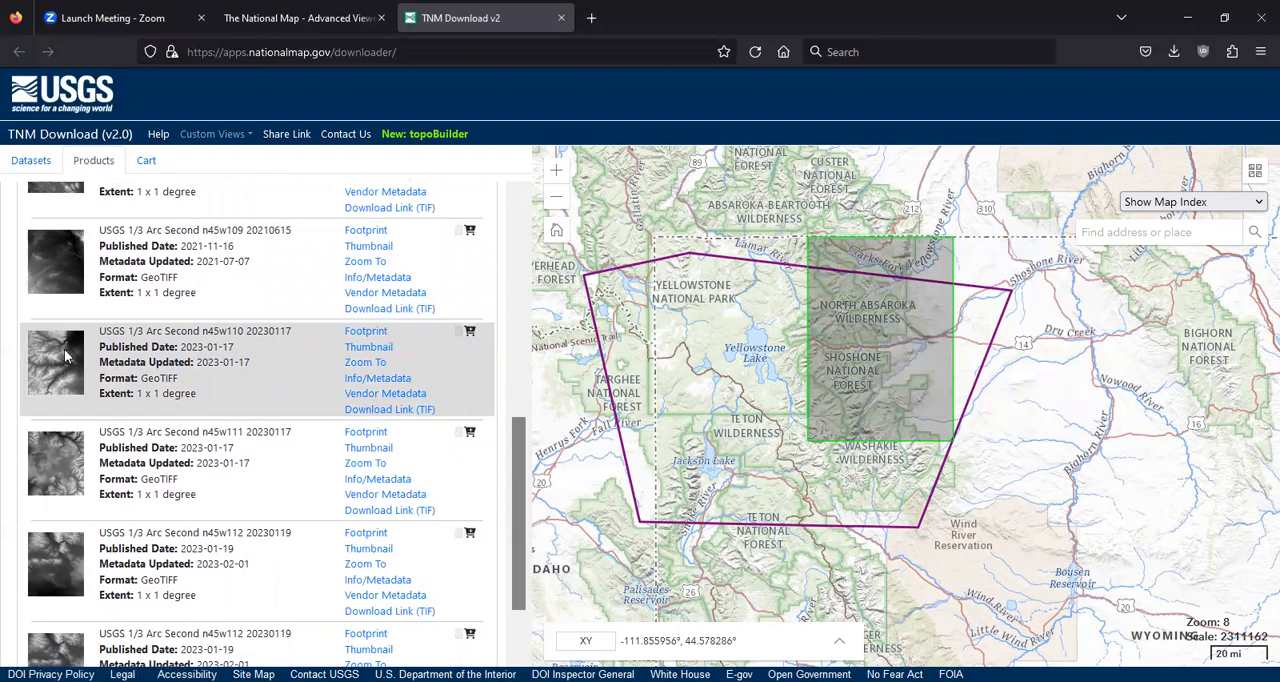
scroll(100, 345, "up", 1)
scroll(109, 330, "up", 4)
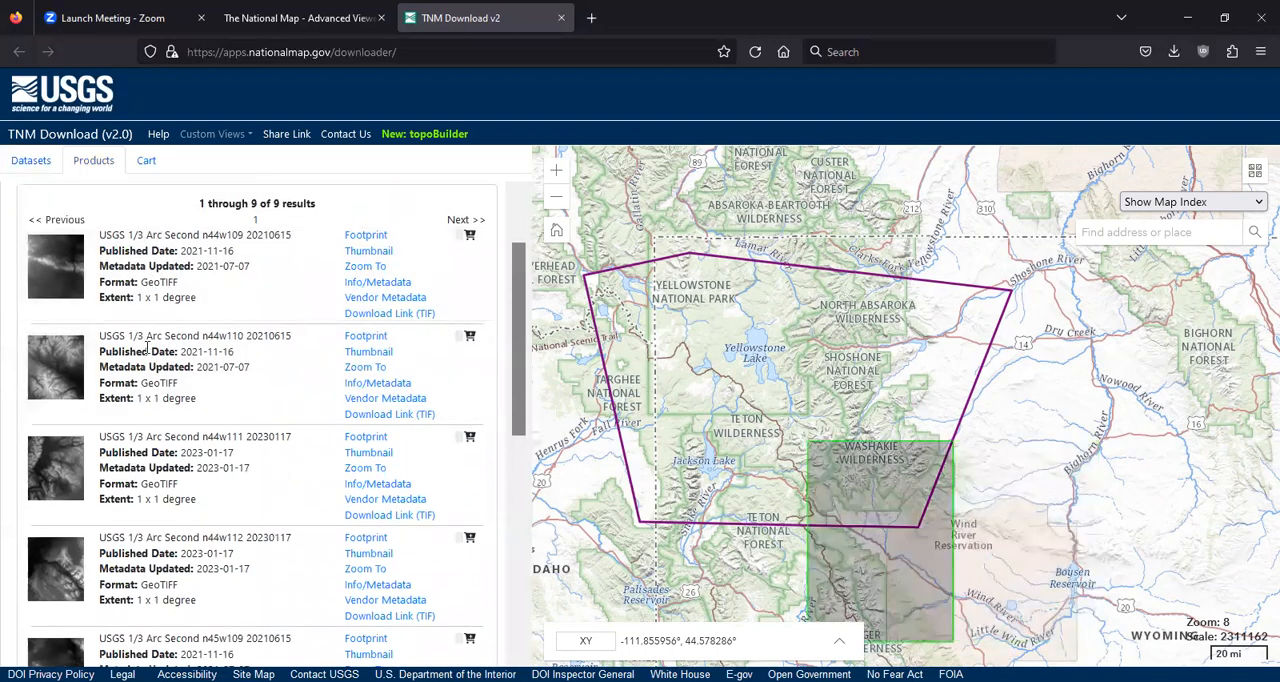
scroll(105, 510, "down", 1)
scroll(105, 518, "down", 2)
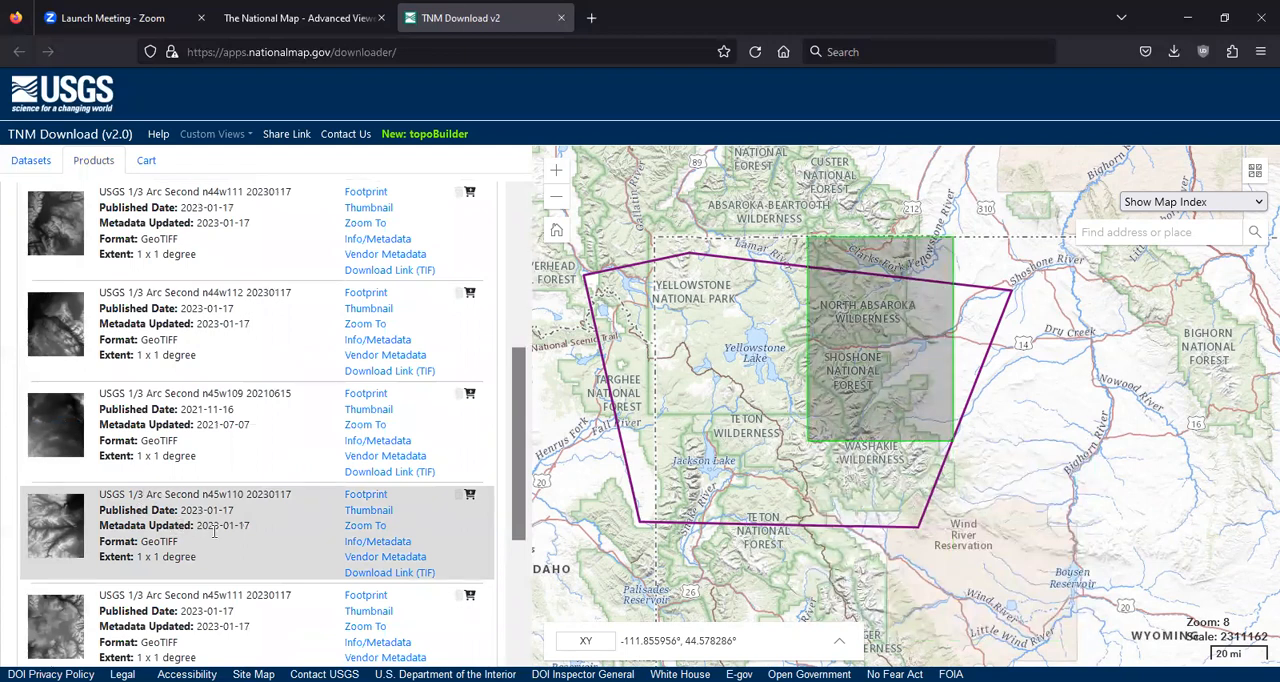
left_click(370, 575)
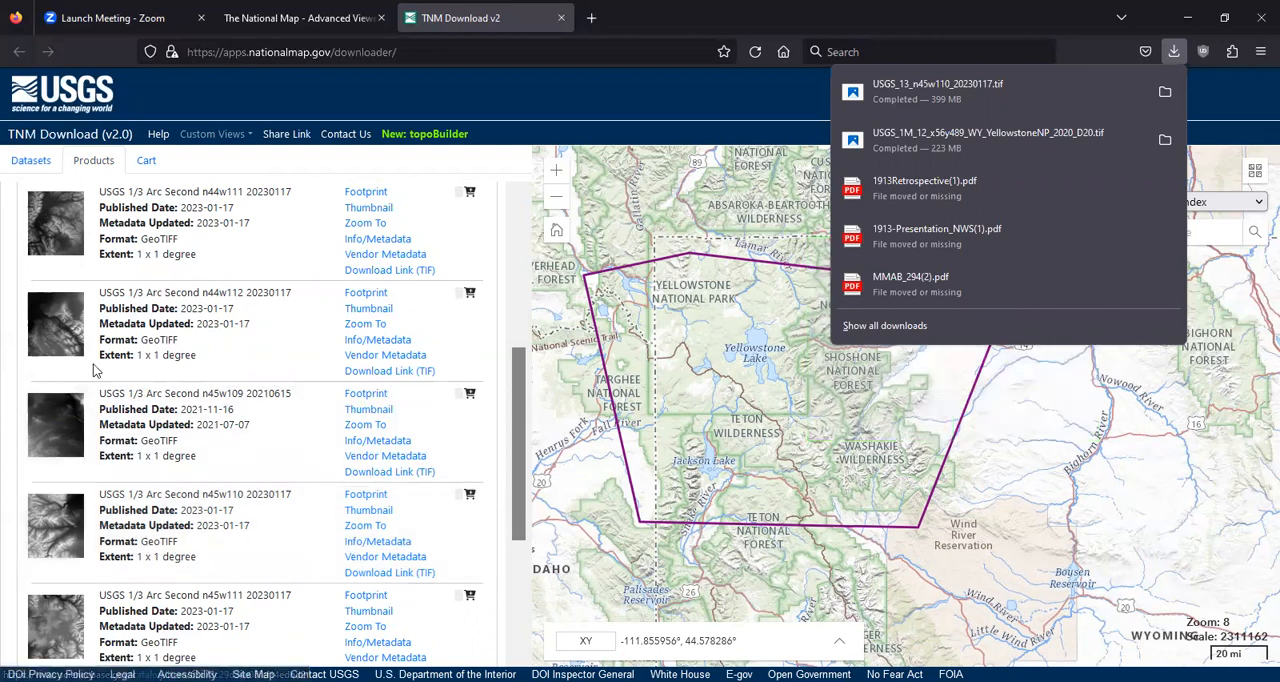
left_click(1166, 93)
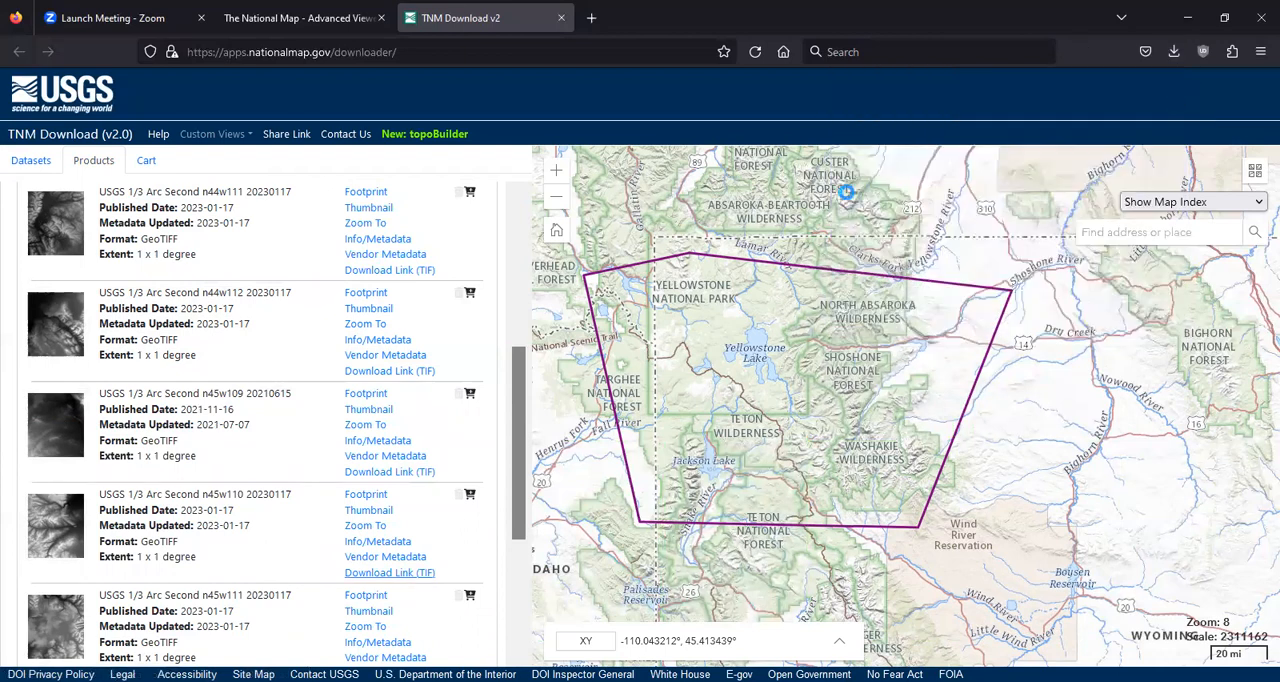